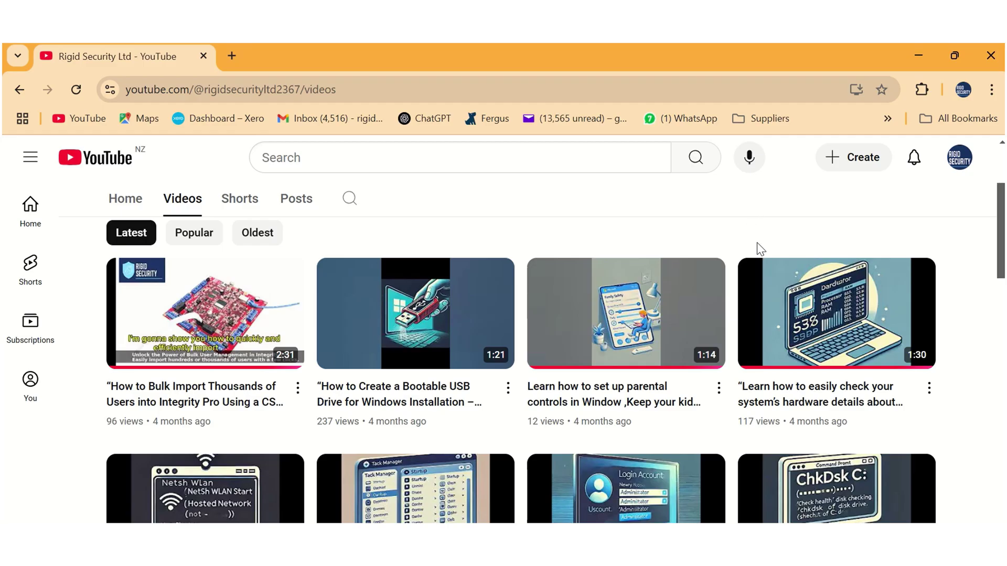
- Browse the channel's video list, then switch to the paradox.com BabyWare V5.6.63 download page
{"action": "scroll", "coordinate": [757, 242], "scroll_direction": "down", "scroll_amount": 3}
{"action": "scroll", "coordinate": [757, 250], "scroll_direction": "down", "scroll_amount": 2}
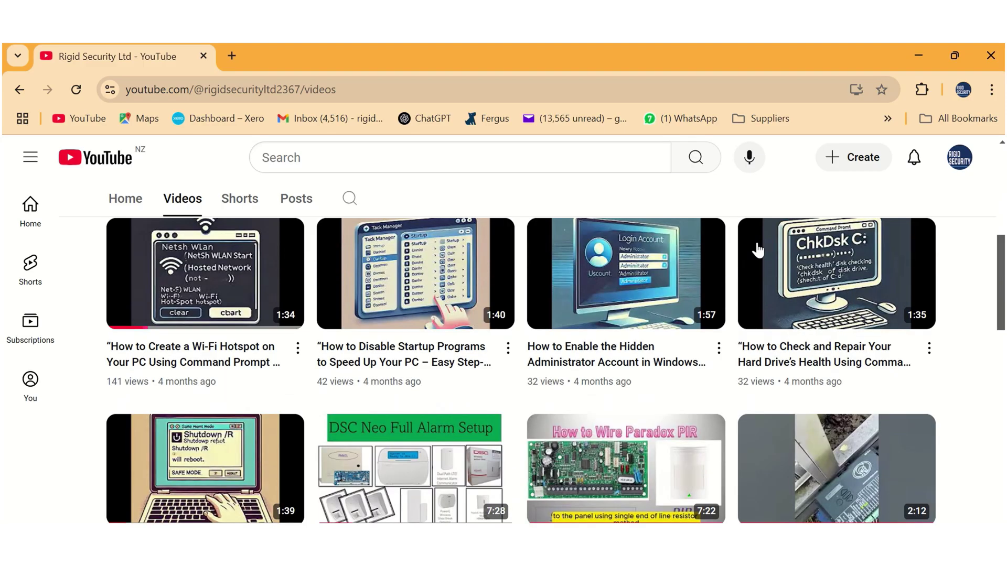
{"action": "scroll", "coordinate": [758, 250], "scroll_direction": "down", "scroll_amount": 4}
{"action": "scroll", "coordinate": [758, 251], "scroll_direction": "down", "scroll_amount": 3}
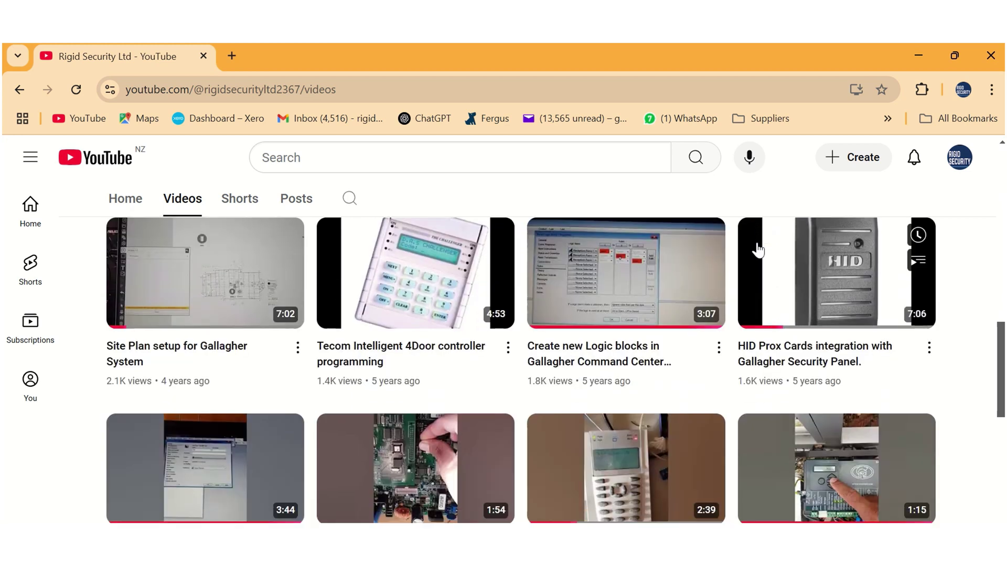
{"action": "scroll", "coordinate": [758, 251], "scroll_direction": "down", "scroll_amount": 6}
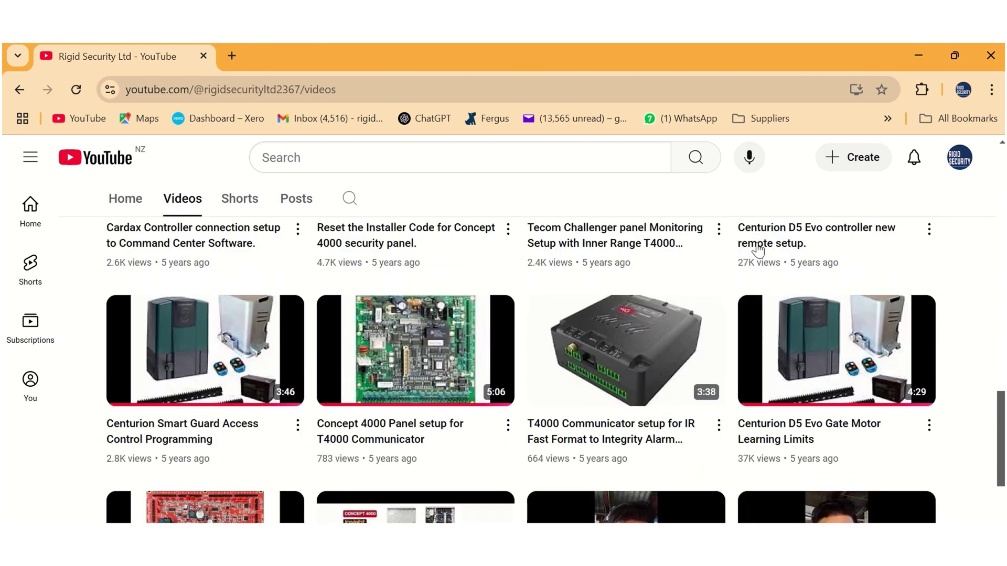
{"action": "scroll", "coordinate": [758, 251], "scroll_direction": "down", "scroll_amount": 5}
{"action": "scroll", "coordinate": [758, 251], "scroll_direction": "up", "scroll_amount": 7}
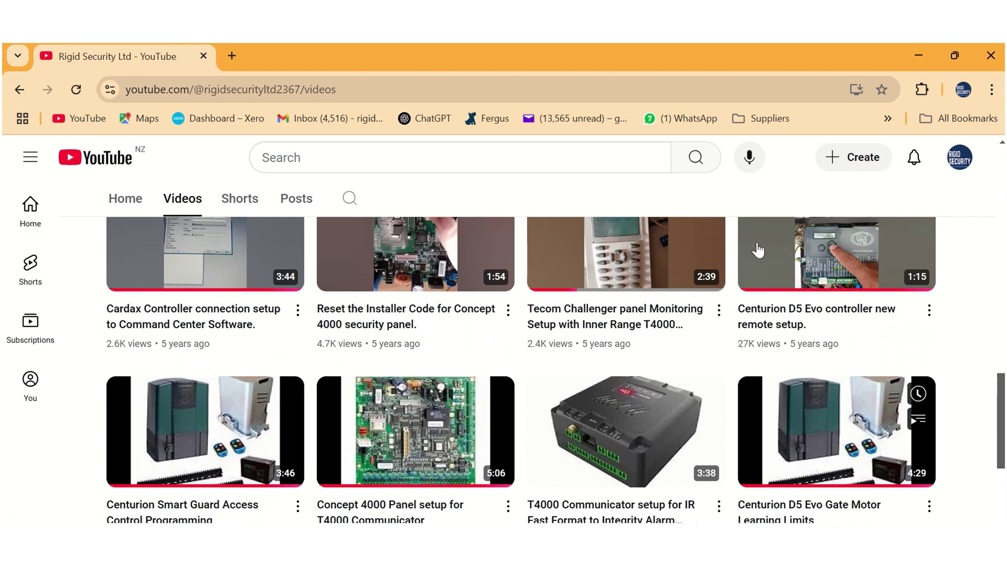
{"action": "scroll", "coordinate": [758, 250], "scroll_direction": "up", "scroll_amount": 15}
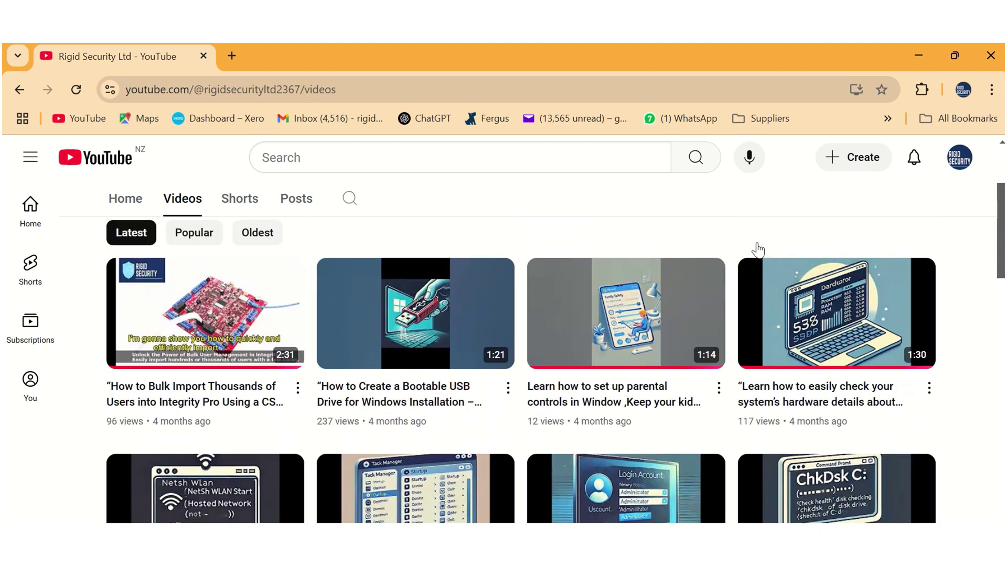
{"action": "scroll", "coordinate": [758, 251], "scroll_direction": "up", "scroll_amount": 3}
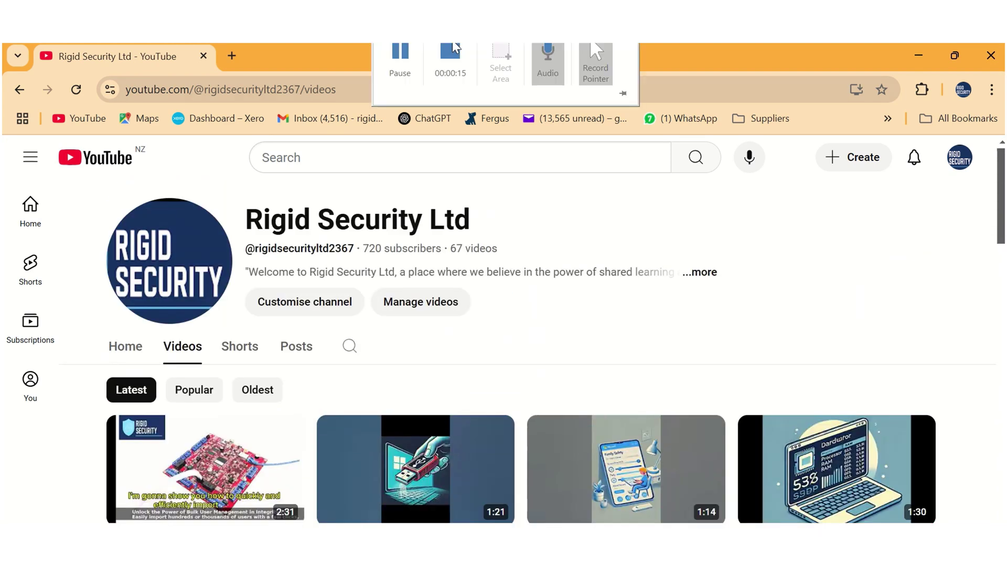
{"action": "left_click", "coordinate": [450, 52]}
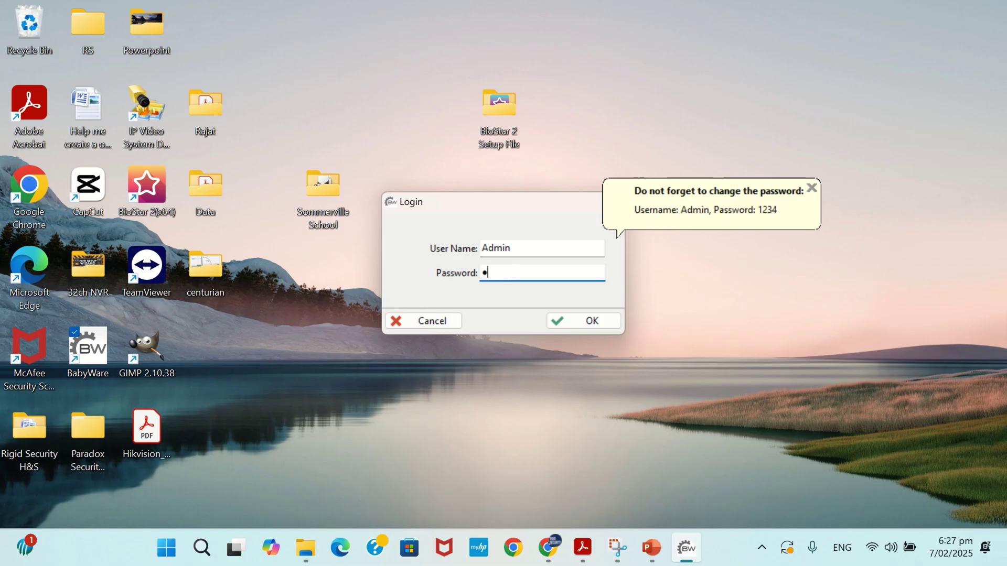
- Sign in as Admin and confirm in Help > About that the version is V5.6.28
{"action": "type", "text": "234"}
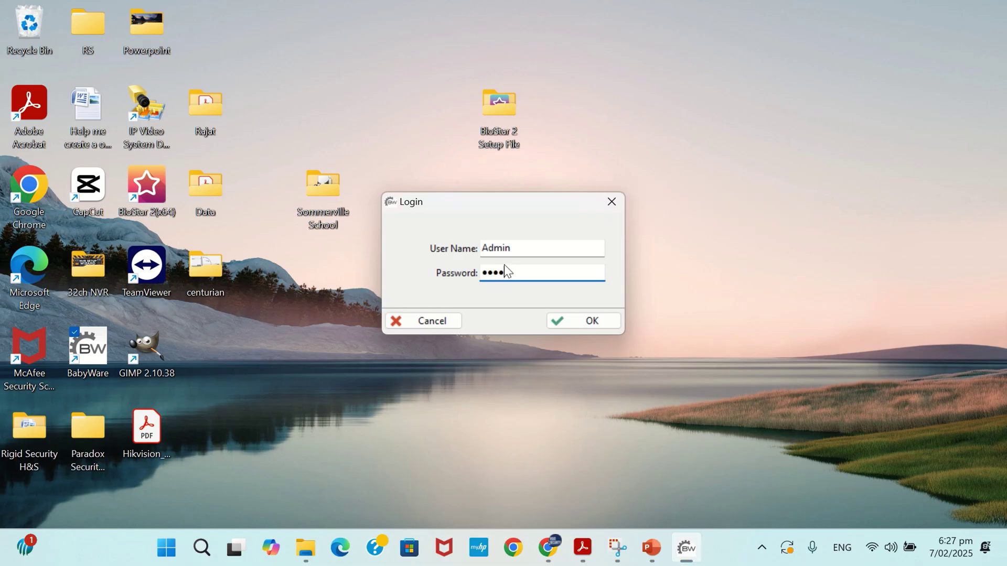
{"action": "key", "text": "Return"}
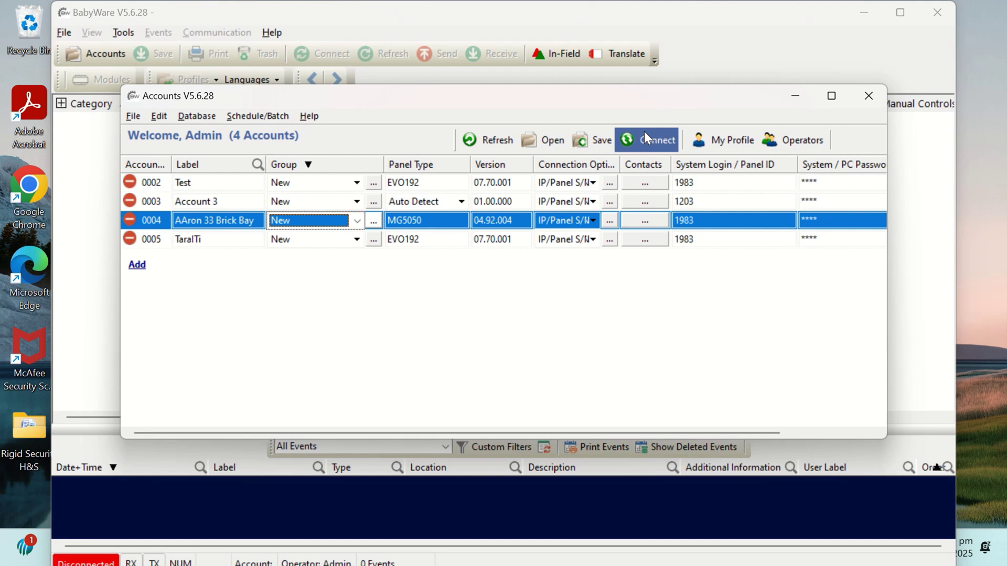
{"action": "left_click", "coordinate": [868, 96]}
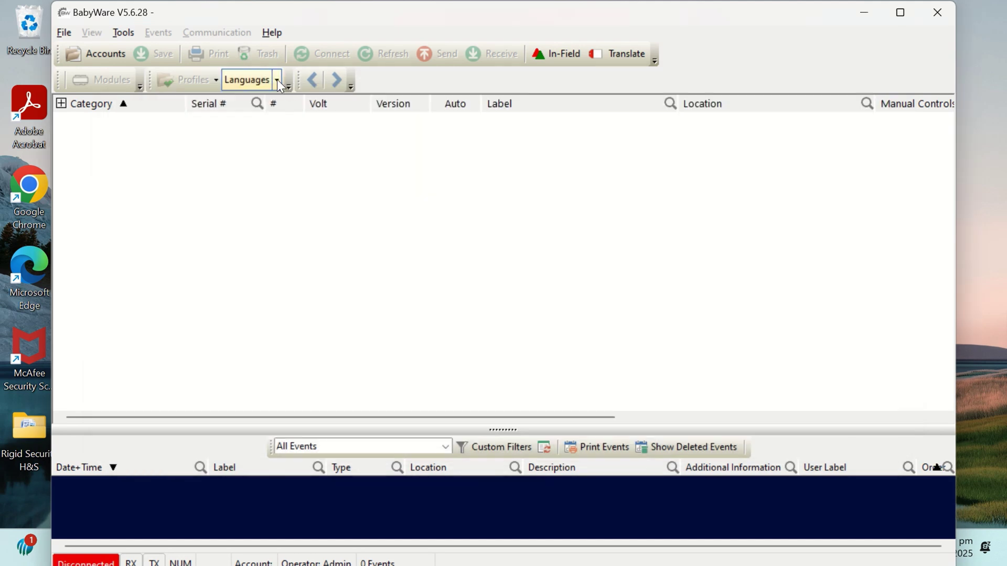
{"action": "left_click", "coordinate": [279, 35]}
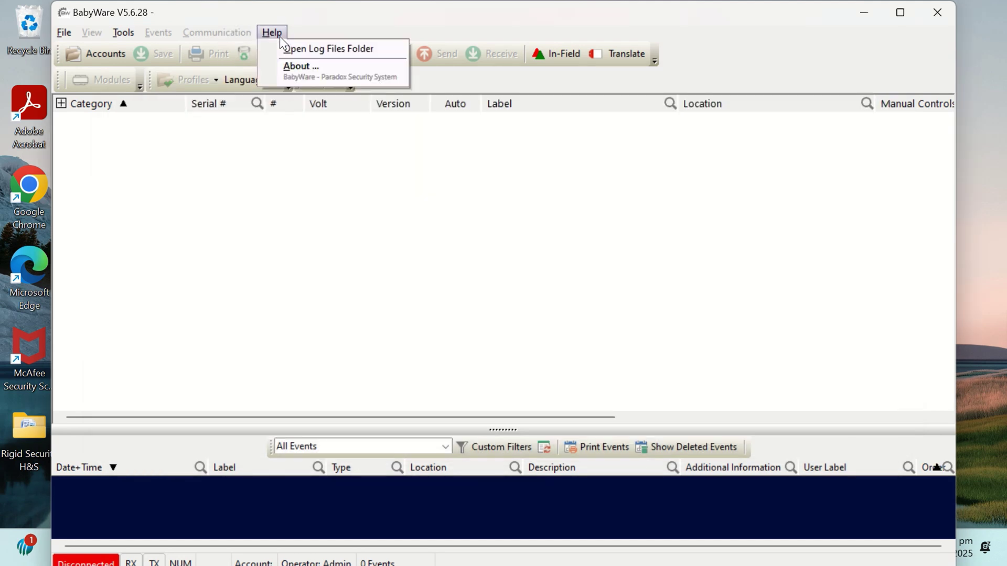
{"action": "left_click", "coordinate": [291, 68]}
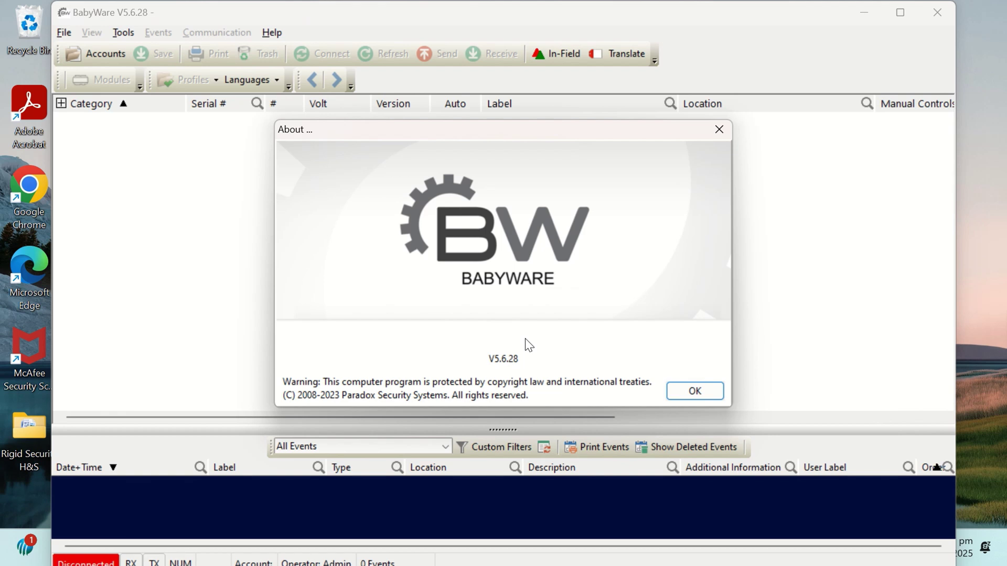
{"action": "left_click", "coordinate": [697, 391]}
- Open the Accounts window and its File menu
{"action": "left_click", "coordinate": [70, 36]}
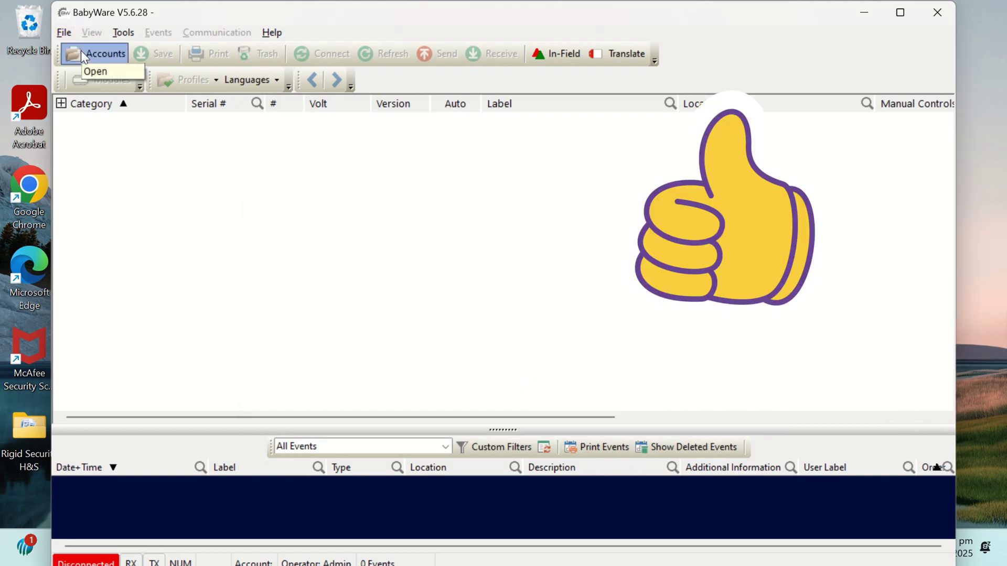
{"action": "left_click", "coordinate": [80, 51]}
{"action": "left_click", "coordinate": [133, 118]}
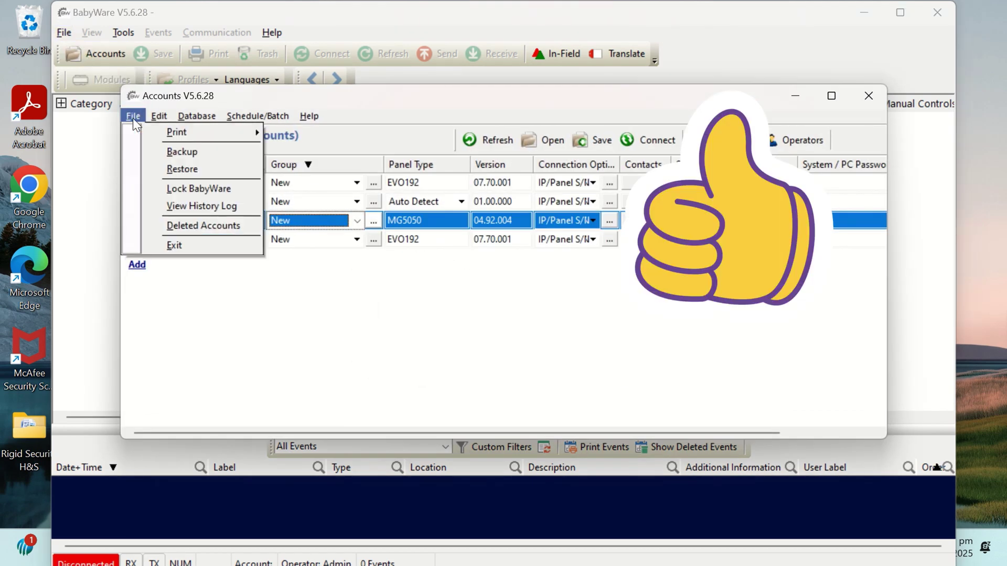
- Start the Backup Wizard, select all four accounts, and append v5.6.28 to the destination path
{"action": "left_click", "coordinate": [187, 153]}
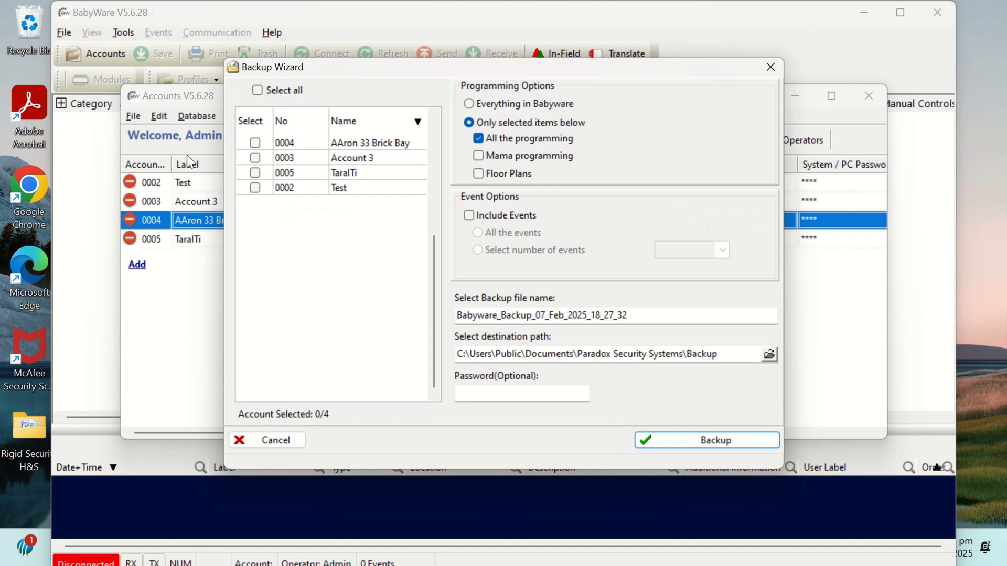
{"action": "left_click", "coordinate": [256, 87]}
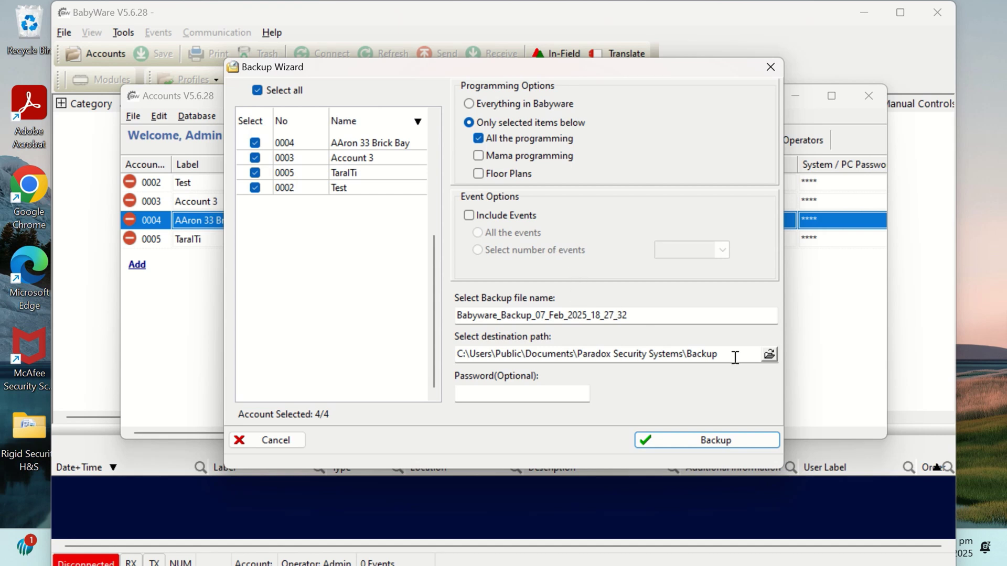
{"action": "left_click", "coordinate": [544, 392]}
{"action": "left_click", "coordinate": [721, 357]}
{"action": "type", "text": "v5.6.28"}
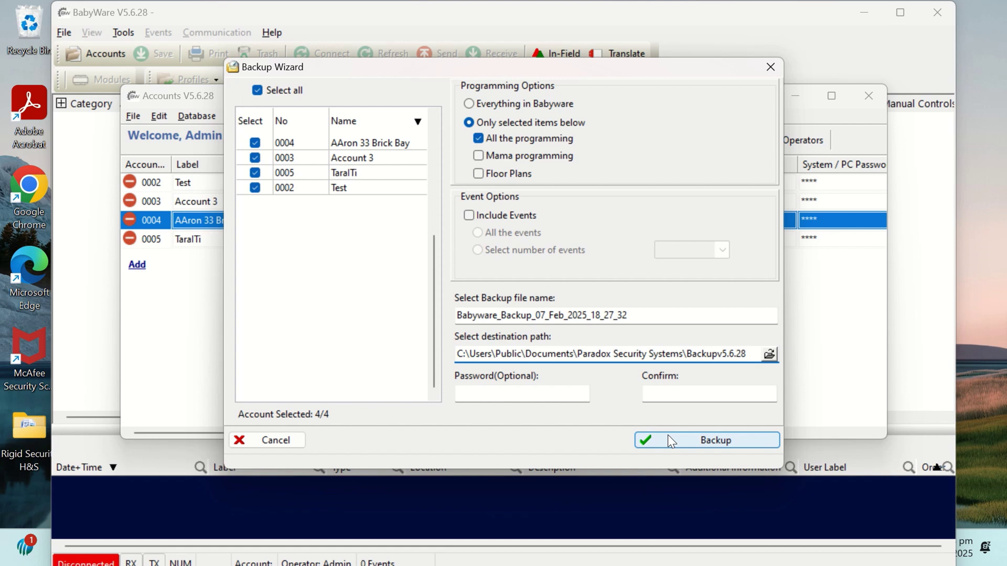
- Run the backup, acknowledge the completion message, and close the Accounts window
{"action": "left_click", "coordinate": [669, 439]}
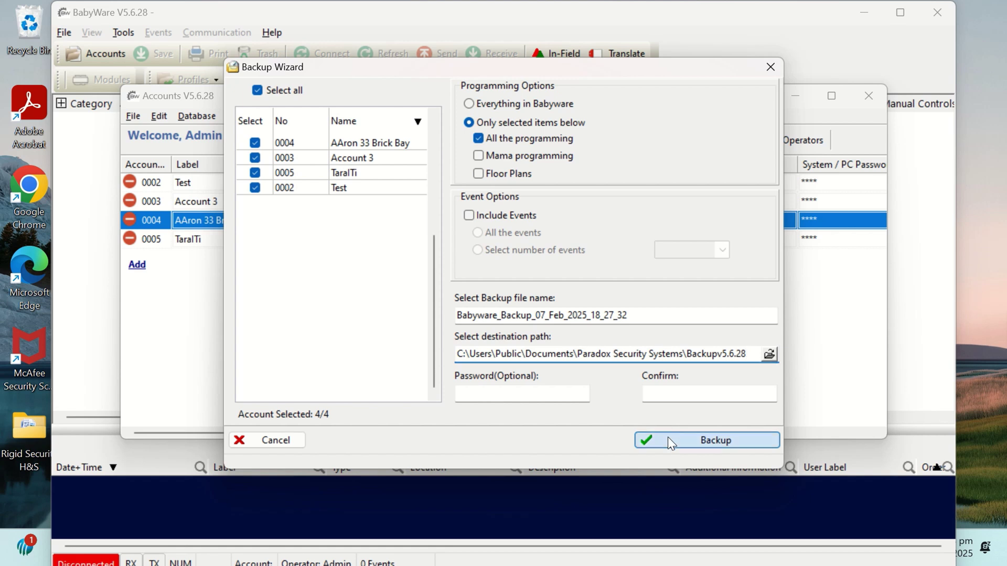
{"action": "key", "text": "Return"}
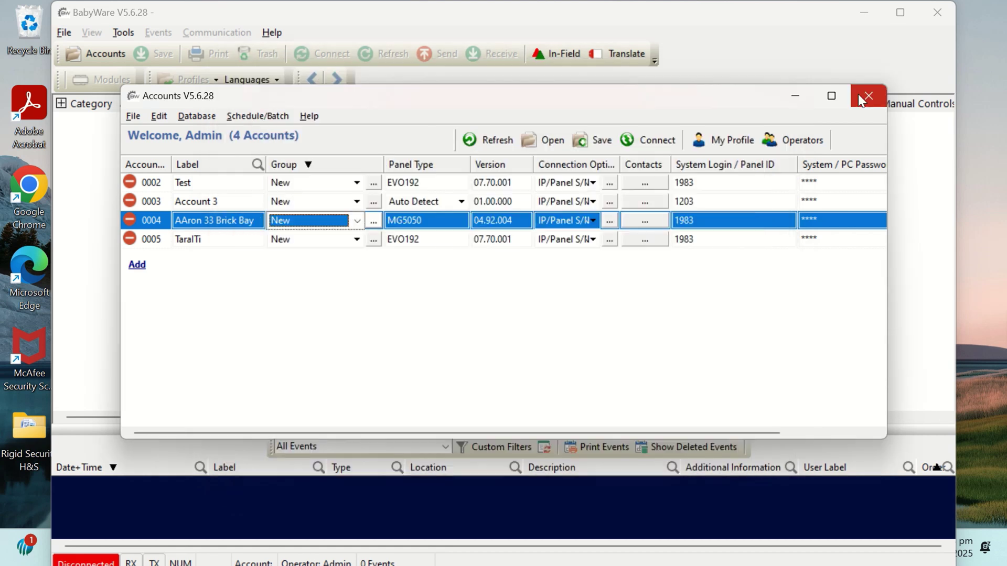
{"action": "left_click", "coordinate": [861, 100]}
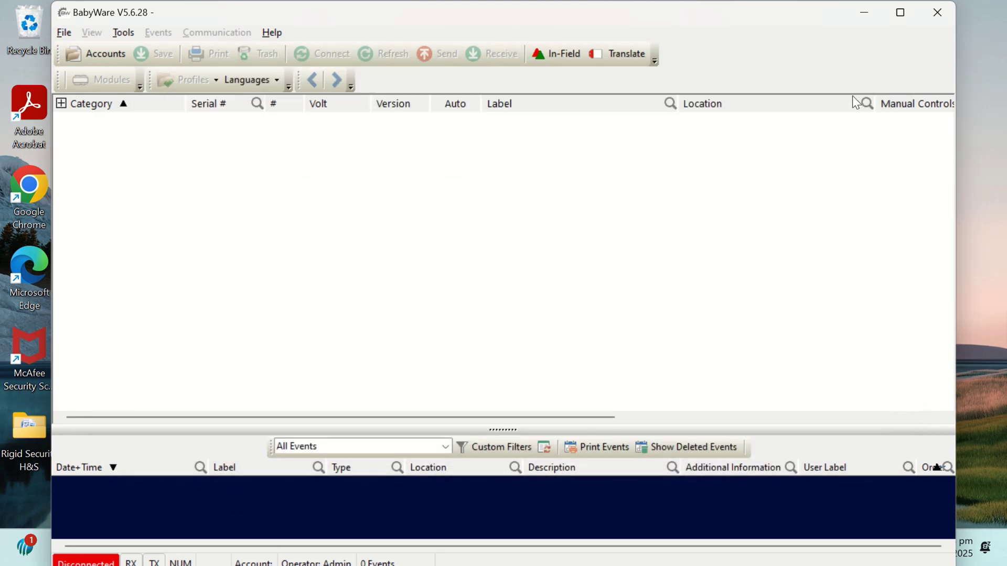
- Exit BabyWare and launch the BabyWare v5.6.63 setup file from Downloads
{"action": "left_click", "coordinate": [933, 14]}
{"action": "left_click", "coordinate": [475, 357]}
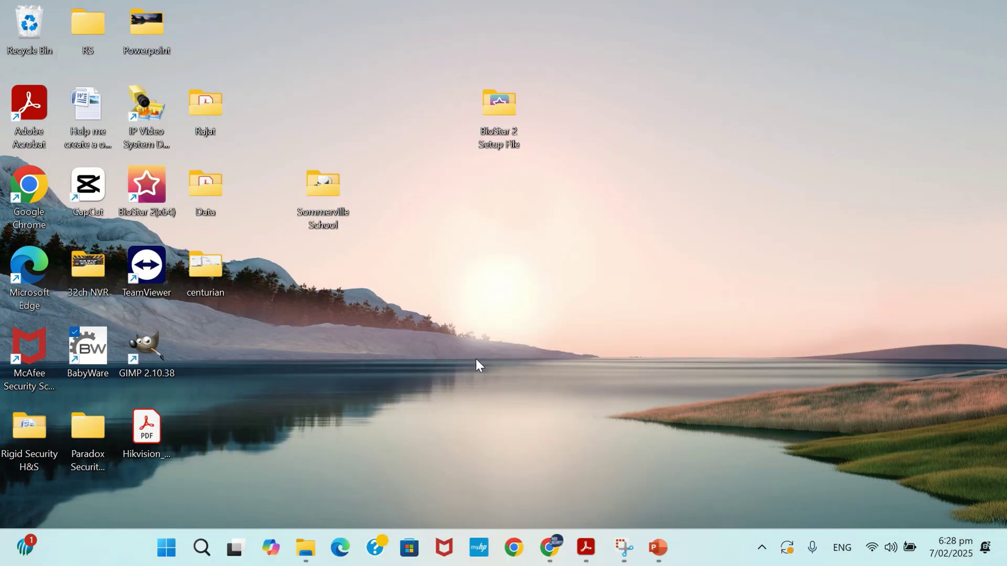
{"action": "key", "text": "alt+Tab"}
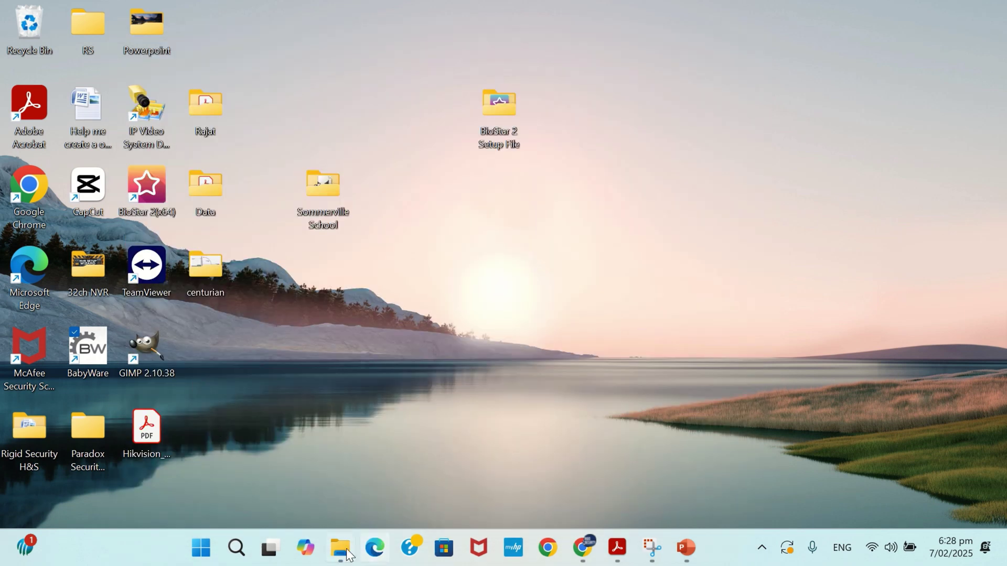
{"action": "left_click", "coordinate": [340, 547]}
{"action": "double_click", "coordinate": [375, 207]}
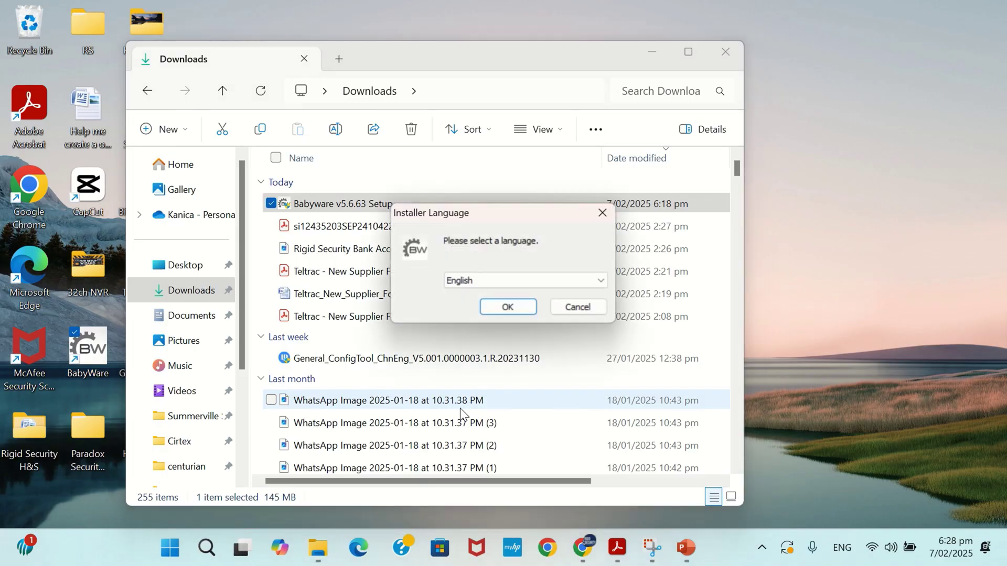
- Choose English, accept the licence agreement, and advance to Choose Install Location
{"action": "left_click", "coordinate": [511, 306]}
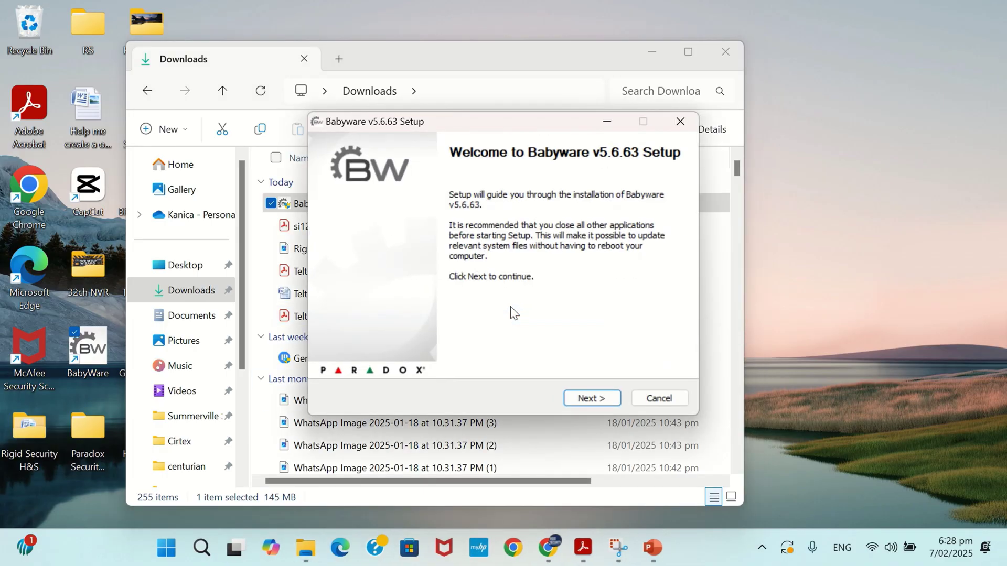
{"action": "left_click", "coordinate": [601, 398]}
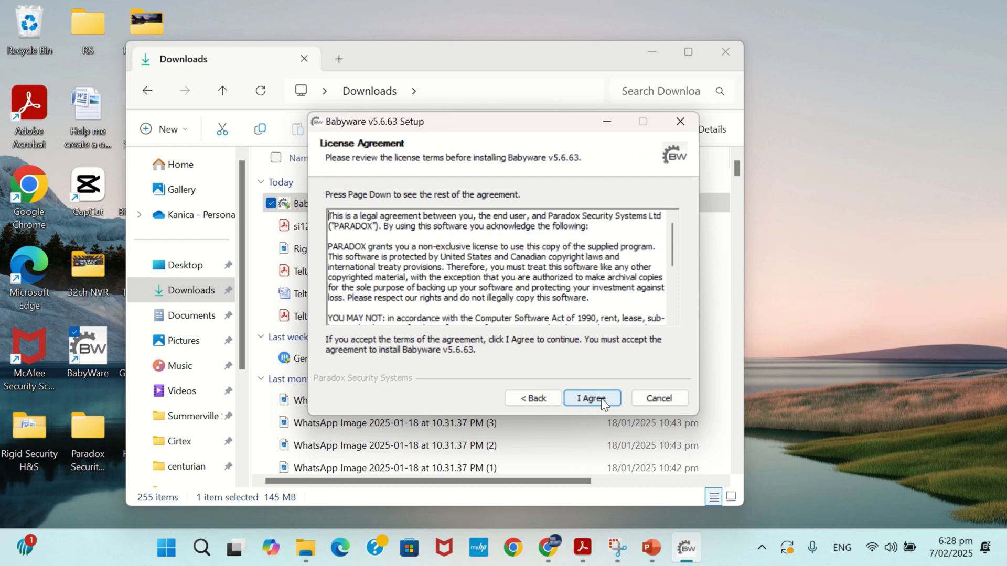
{"action": "left_click", "coordinate": [601, 398]}
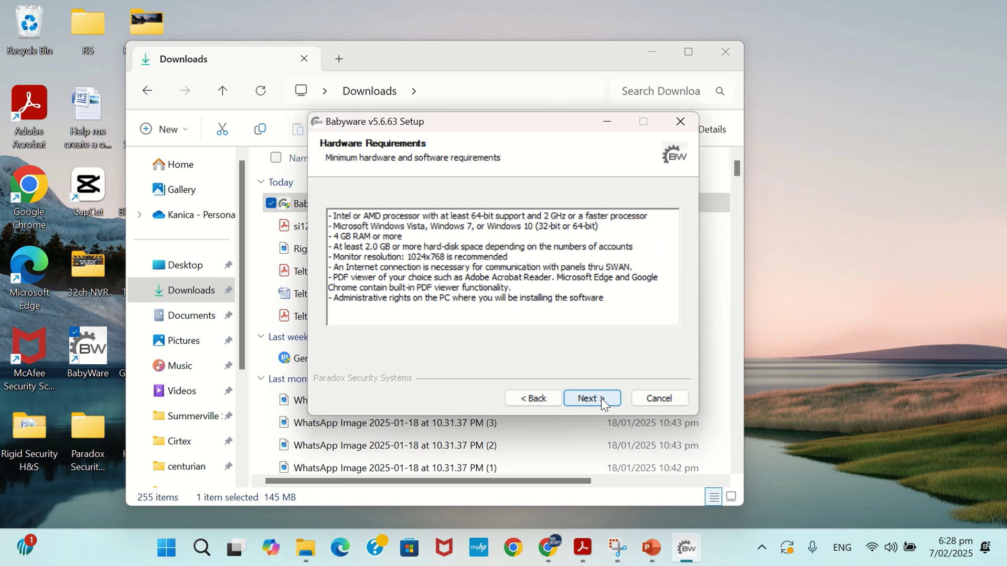
{"action": "left_click", "coordinate": [601, 398]}
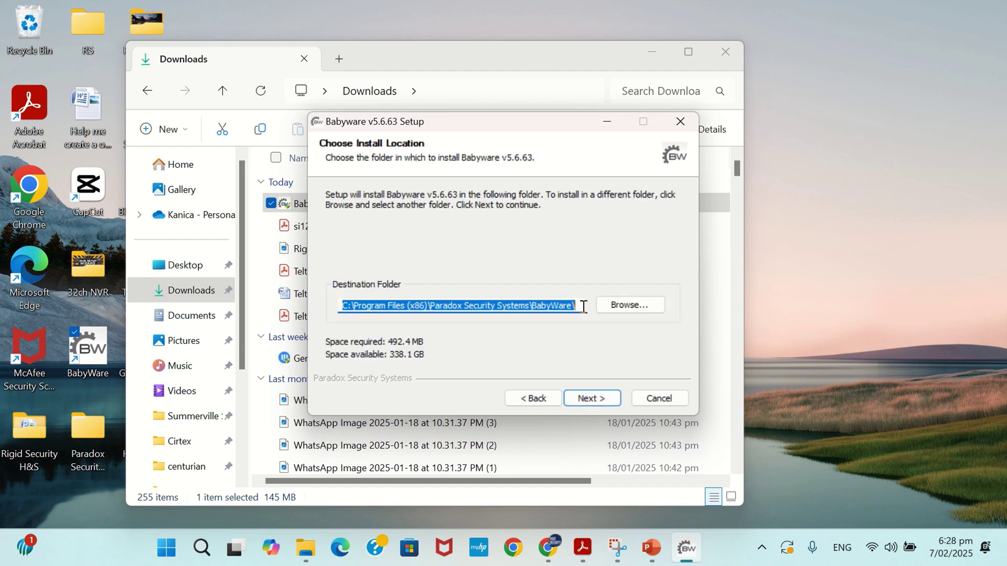
- Set the install folder to the Documents folder
{"action": "left_click", "coordinate": [608, 305]}
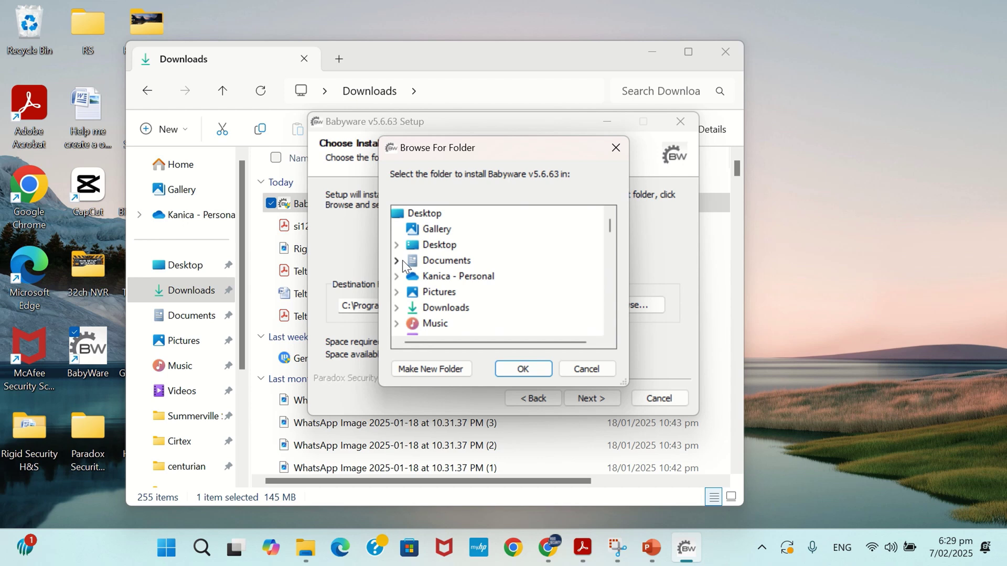
{"action": "left_click", "coordinate": [402, 260]}
{"action": "left_click", "coordinate": [459, 262]}
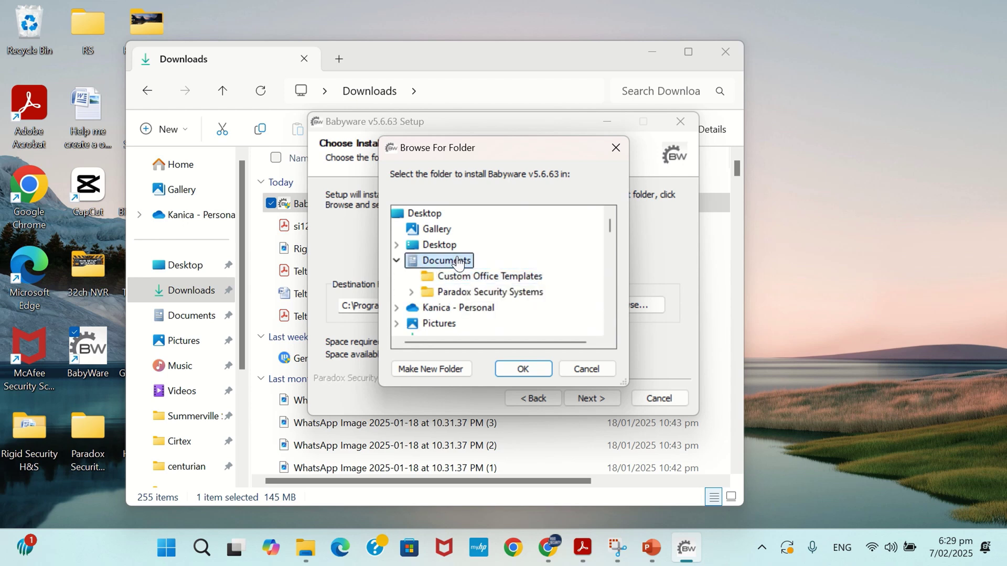
{"action": "left_click", "coordinate": [526, 369]}
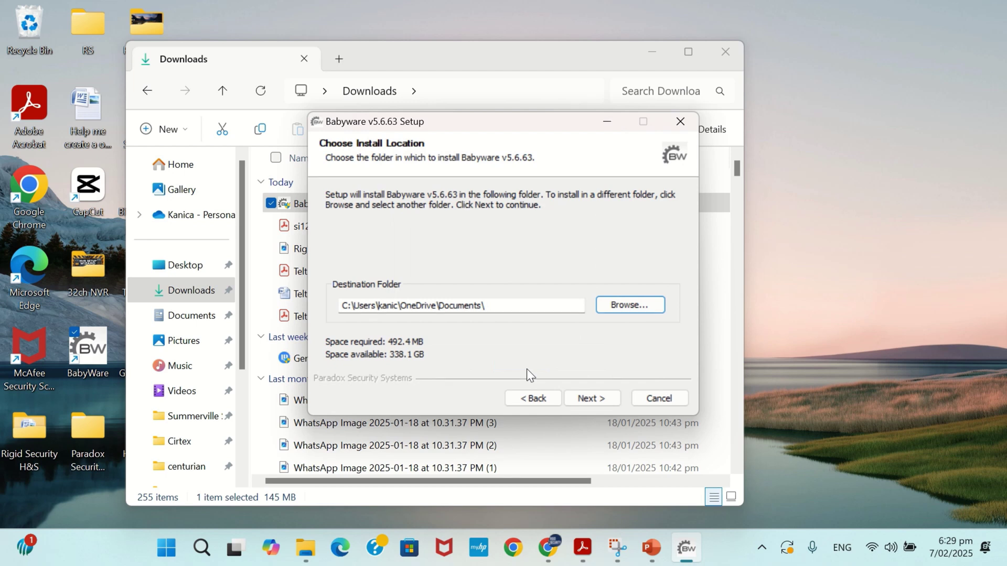
- Proceed through the remaining pages and install with a Standalone database
{"action": "left_click", "coordinate": [598, 398]}
{"action": "left_click", "coordinate": [599, 398]}
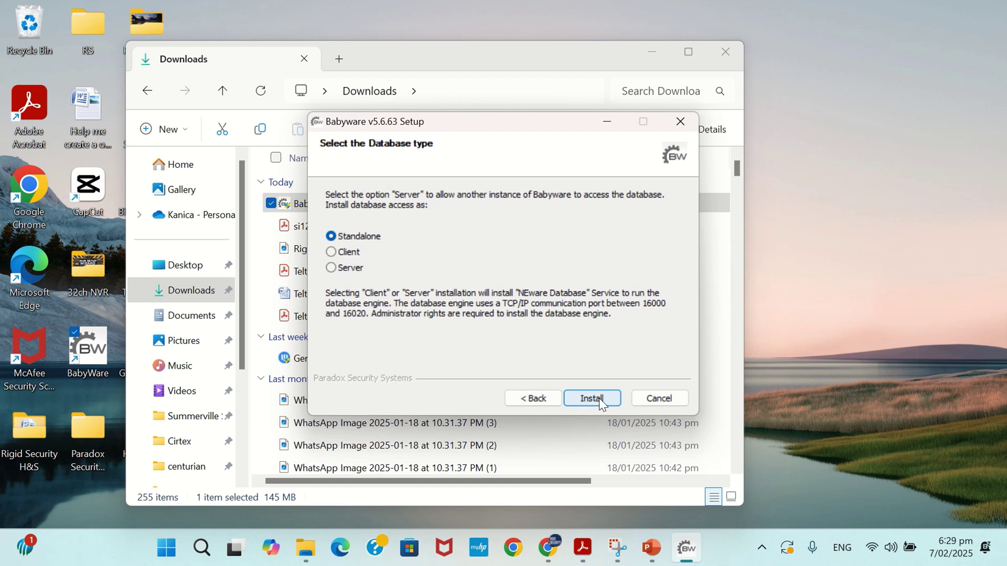
{"action": "left_click", "coordinate": [599, 398]}
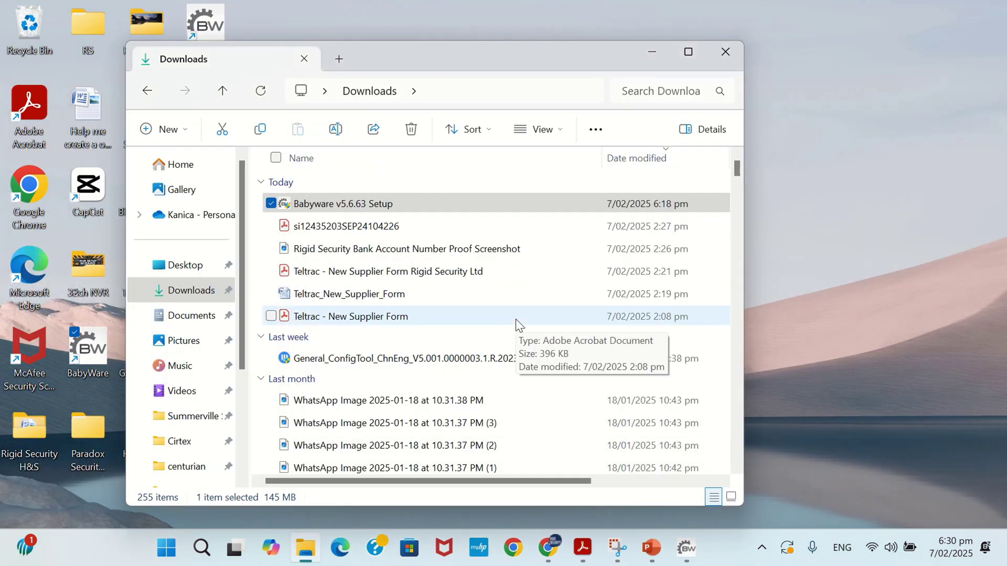
- Log in to BabyWare with the default administrator password
{"action": "left_click", "coordinate": [398, 206]}
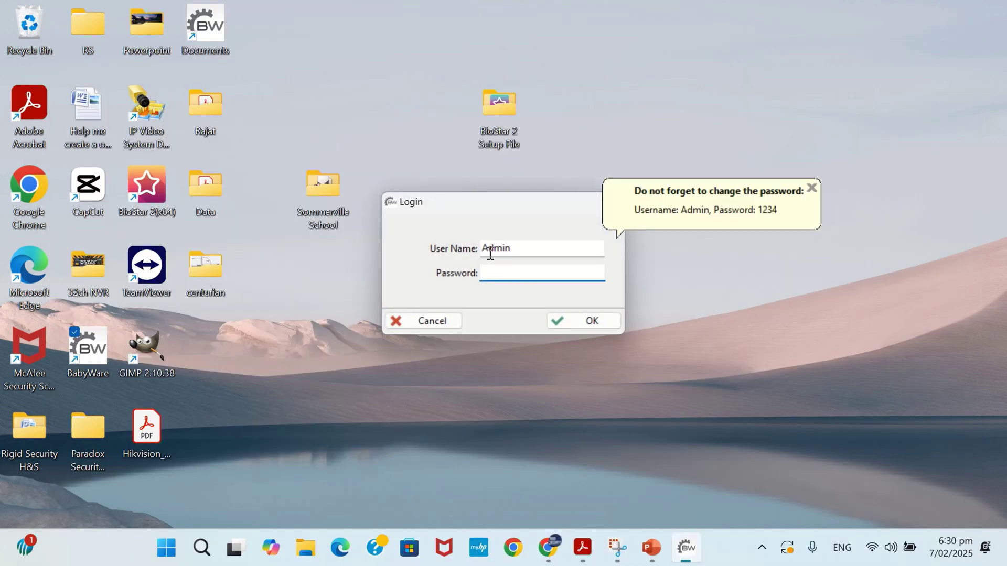
{"action": "type", "text": "1"}
{"action": "key", "text": "Return"}
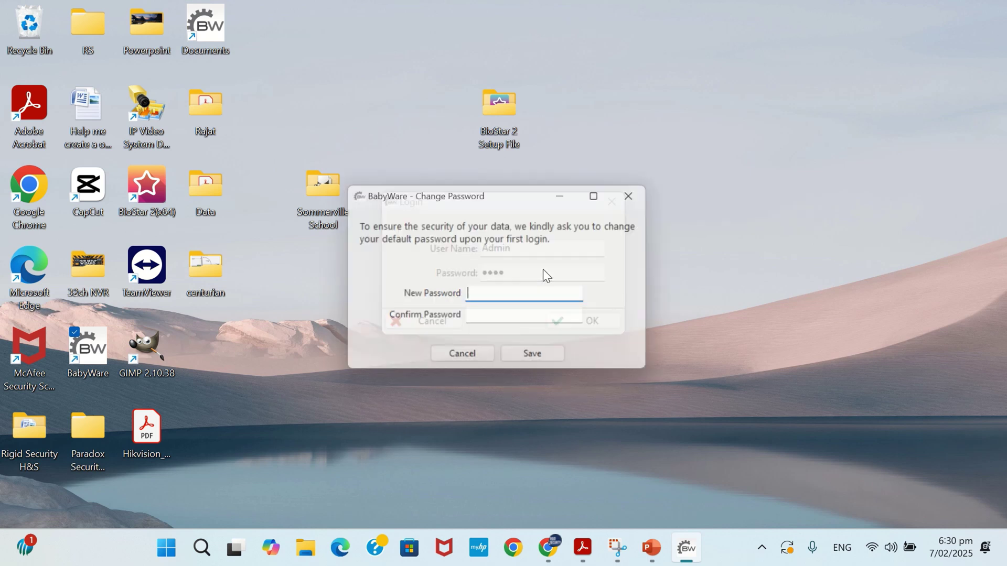
- Enter and confirm a new administrator password, then save it
{"action": "type", "text": "123"}
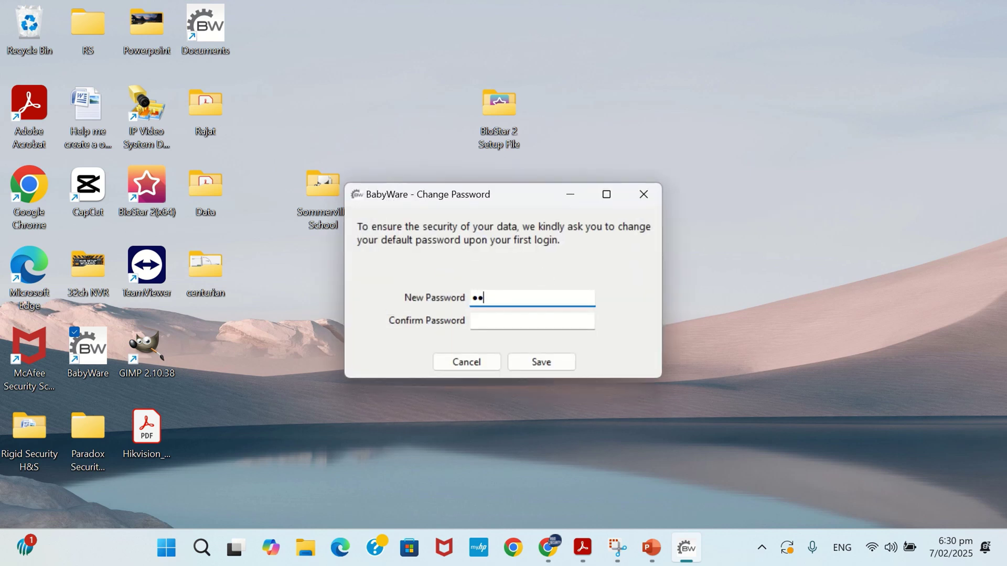
{"action": "key", "text": "Tab"}
{"action": "type", "text": "1234"}
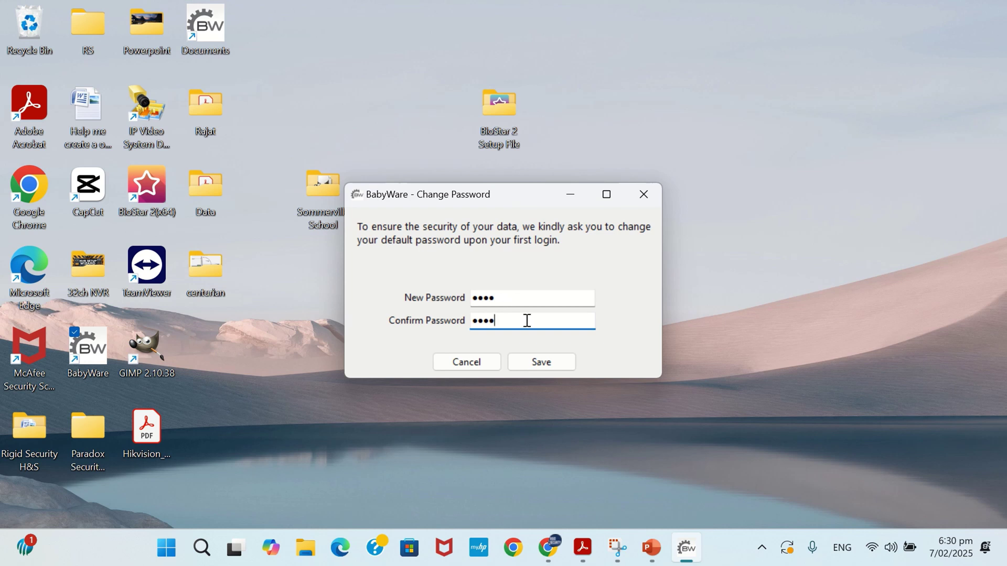
{"action": "left_click", "coordinate": [547, 363]}
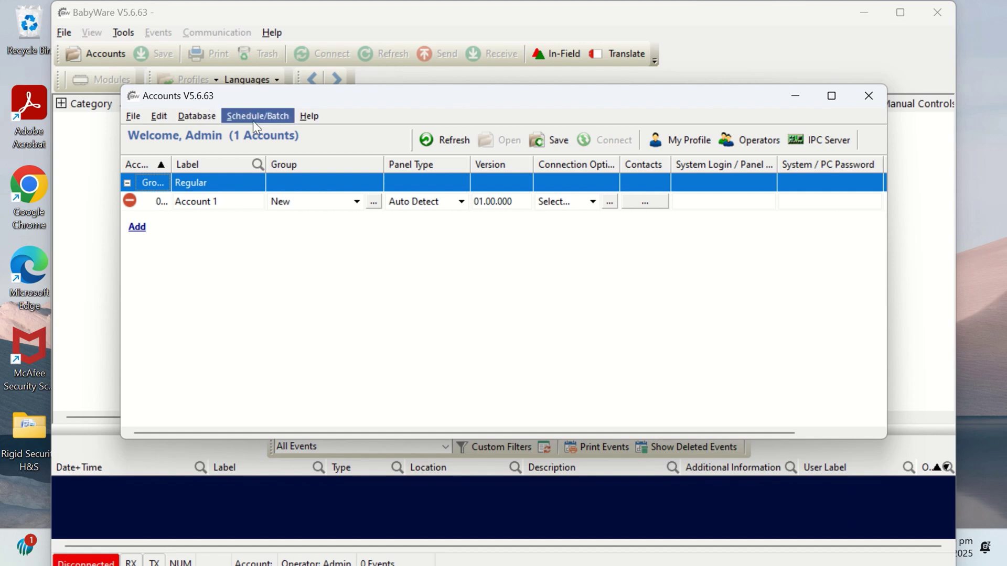
- Choose File > Restore and load Babyware_Backup_07_Feb_2025_18_27_32.zip from the Backupv5.6.28 folder
{"action": "left_click", "coordinate": [134, 116]}
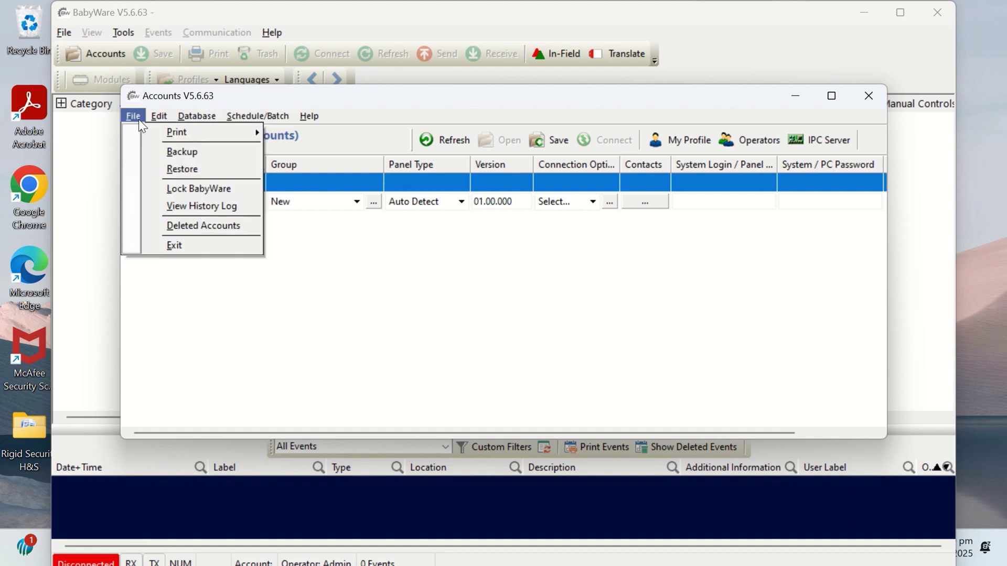
{"action": "left_click", "coordinate": [178, 169]}
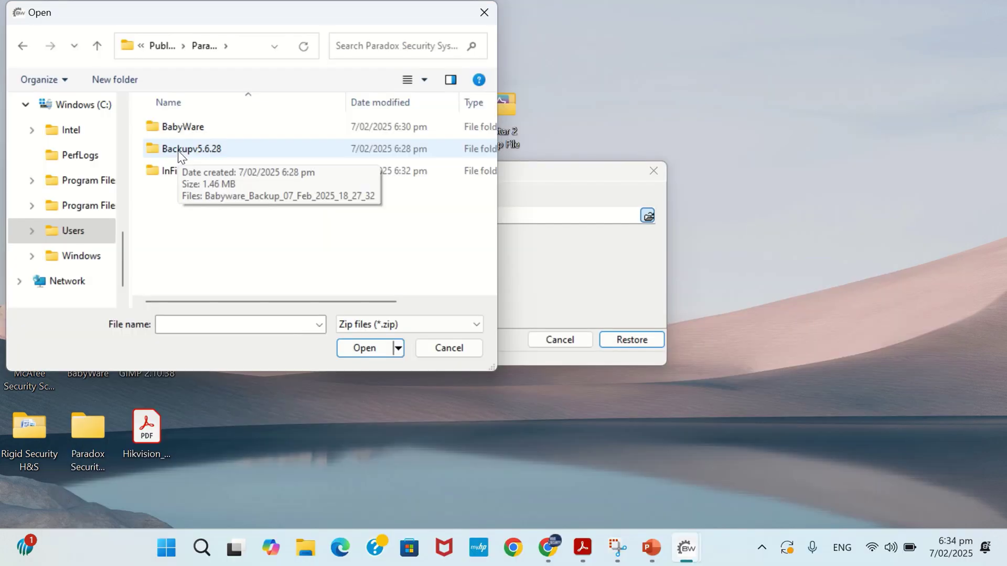
{"action": "double_click", "coordinate": [178, 150]}
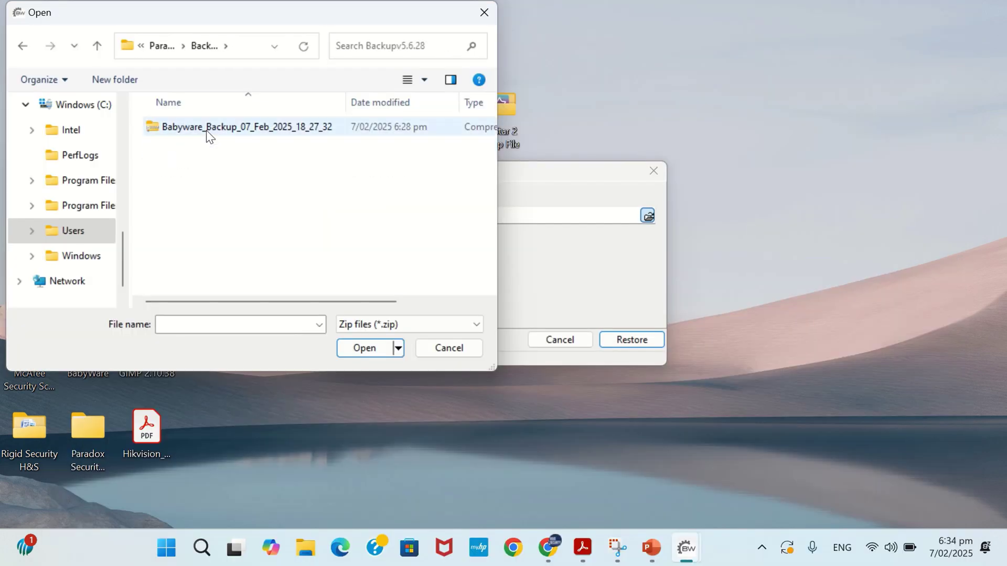
{"action": "left_click", "coordinate": [212, 130]}
{"action": "double_click", "coordinate": [211, 130]}
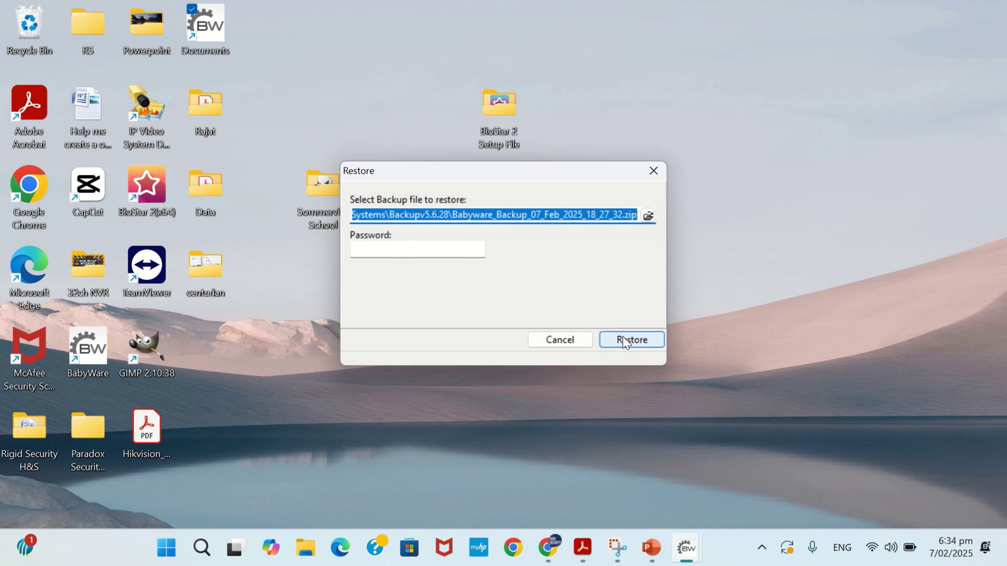
- Restore the accounts, dismiss the completion message, and accept reading programming changes and new events
{"action": "left_click", "coordinate": [629, 340]}
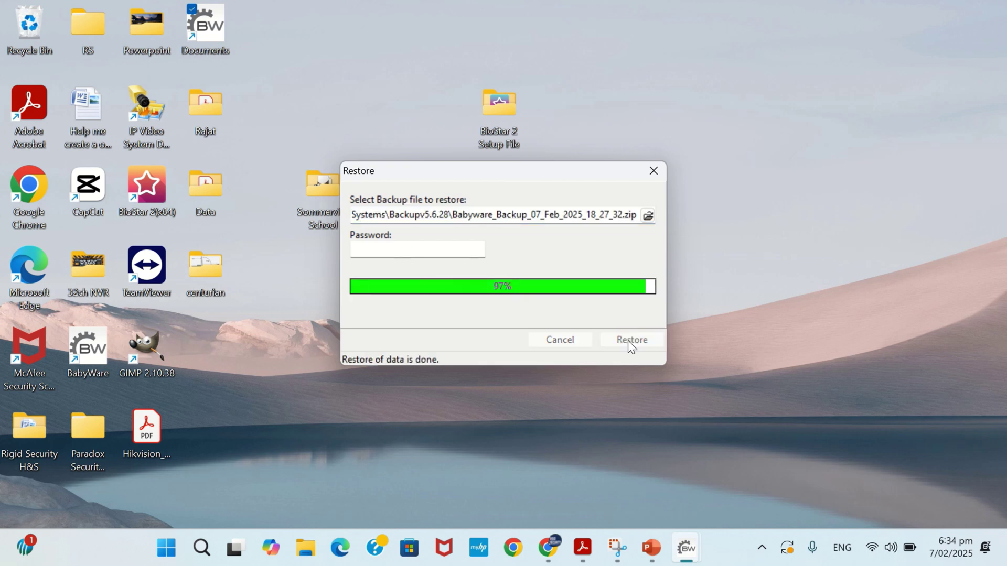
{"action": "left_click", "coordinate": [505, 313]}
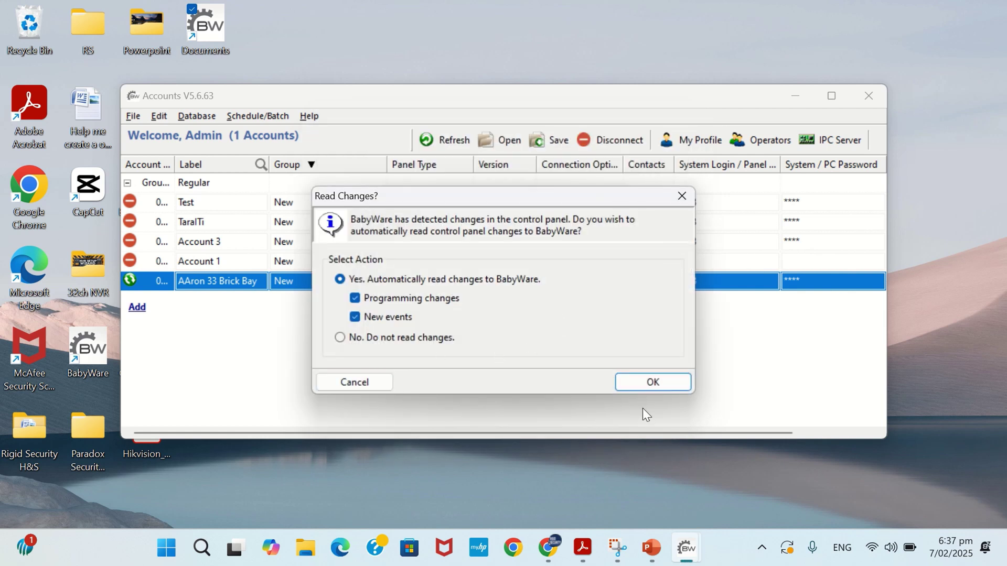
{"action": "left_click", "coordinate": [630, 381]}
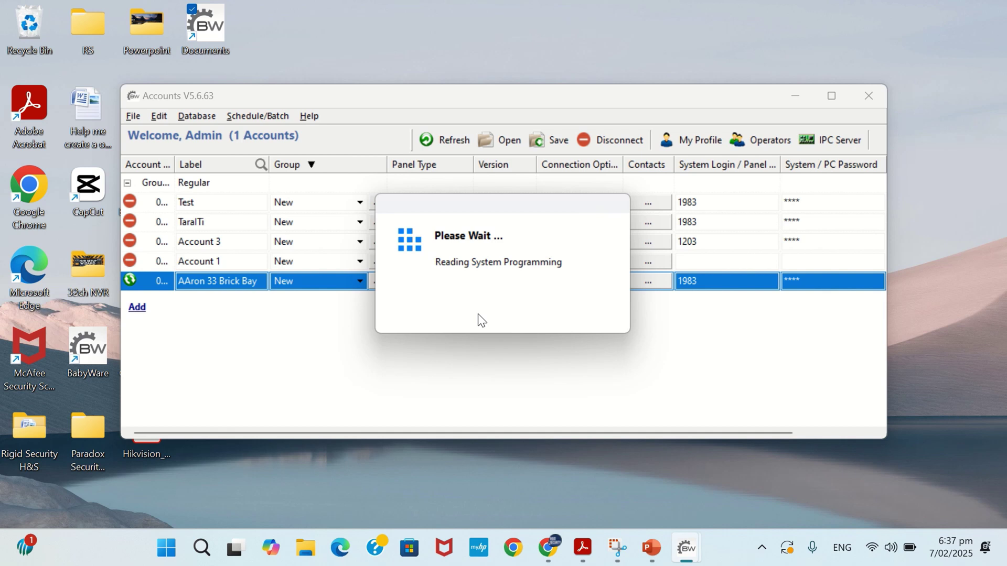